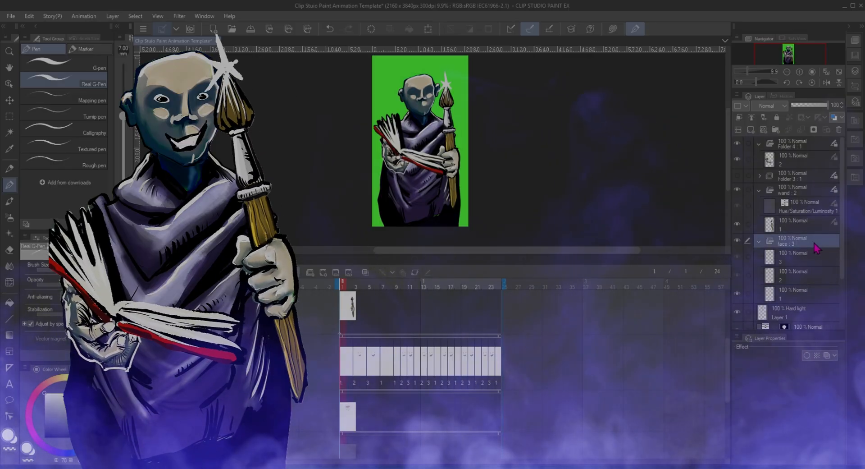
# - Step forward through the face folder's cels along the timeline, from frame 1 to the last frames, to examine the facial expressions
pyautogui.click(794, 244)
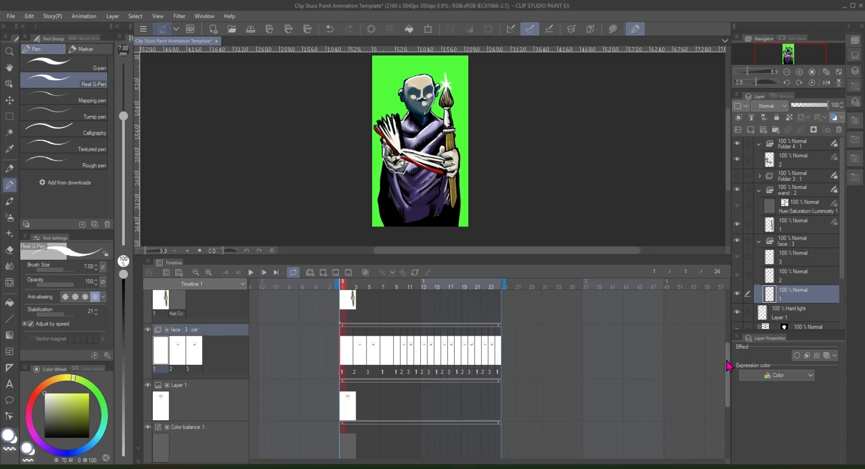
pyautogui.moveTo(727, 365); pyautogui.dragTo(730, 358)
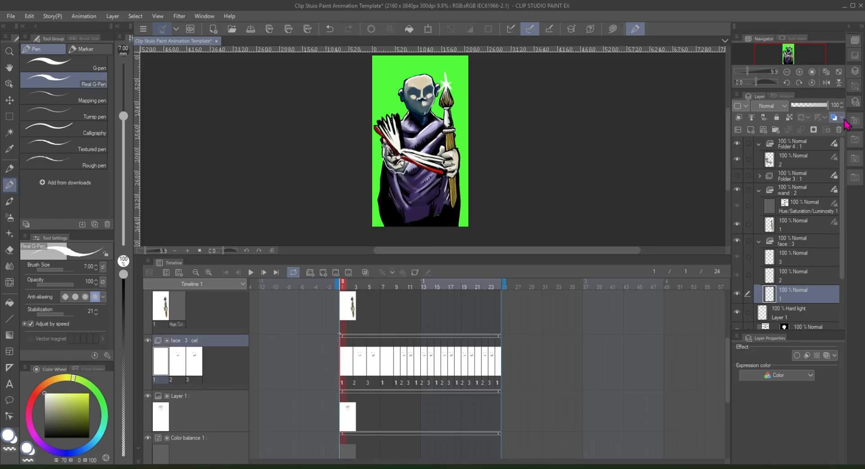
pyautogui.click(814, 246)
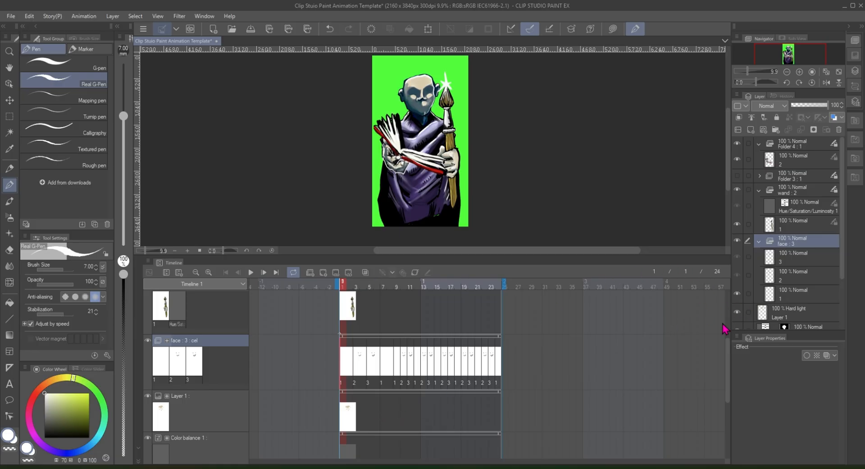
pyautogui.moveTo(728, 357)
pyautogui.mouseDown()
pyautogui.moveTo(728, 409)
pyautogui.moveTo(732, 349)
pyautogui.mouseUp()
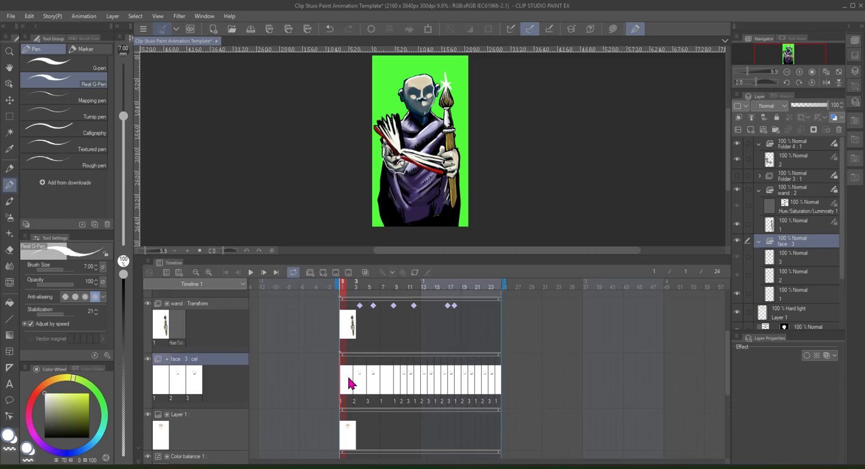
pyautogui.click(351, 389)
pyautogui.click(363, 388)
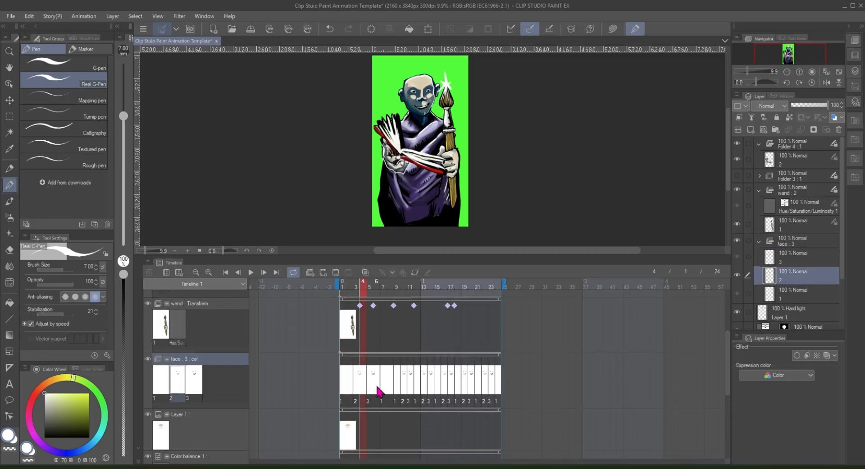
pyautogui.click(378, 388)
pyautogui.click(396, 388)
pyautogui.click(403, 388)
pyautogui.click(424, 389)
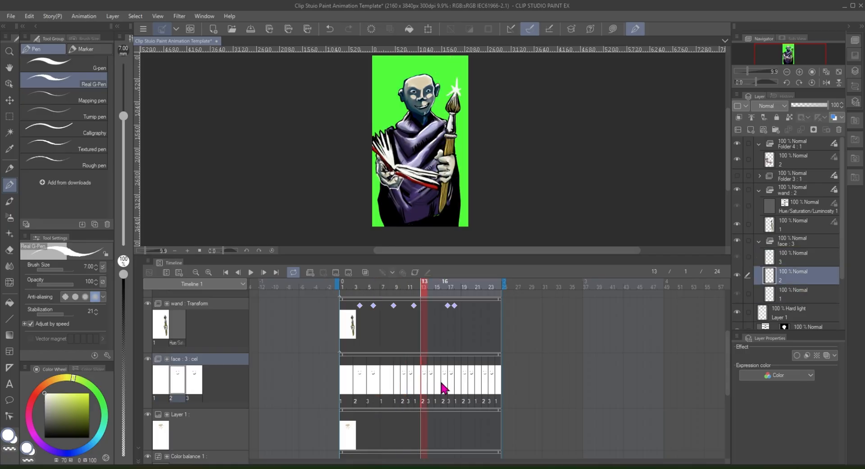
pyautogui.click(444, 389)
pyautogui.click(468, 386)
pyautogui.click(477, 388)
pyautogui.click(484, 390)
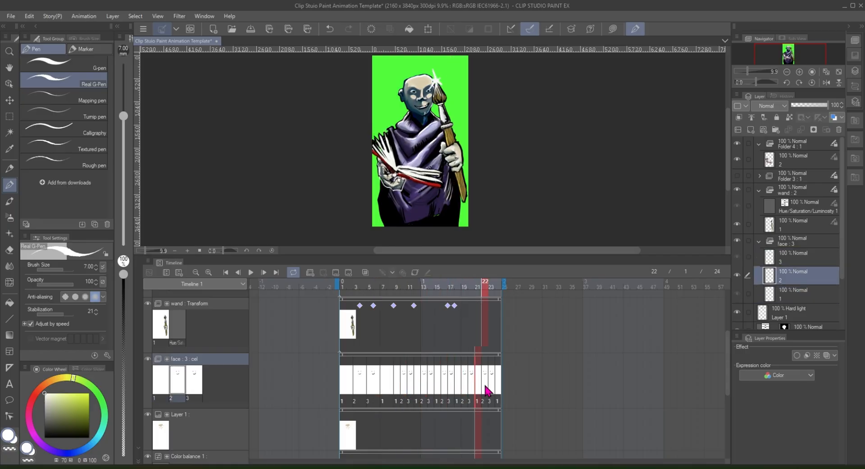
pyautogui.click(492, 388)
# - Step backward through the face folder's cels from frame 21 to frame 5, checking which drawing each frame uses
pyautogui.click(477, 388)
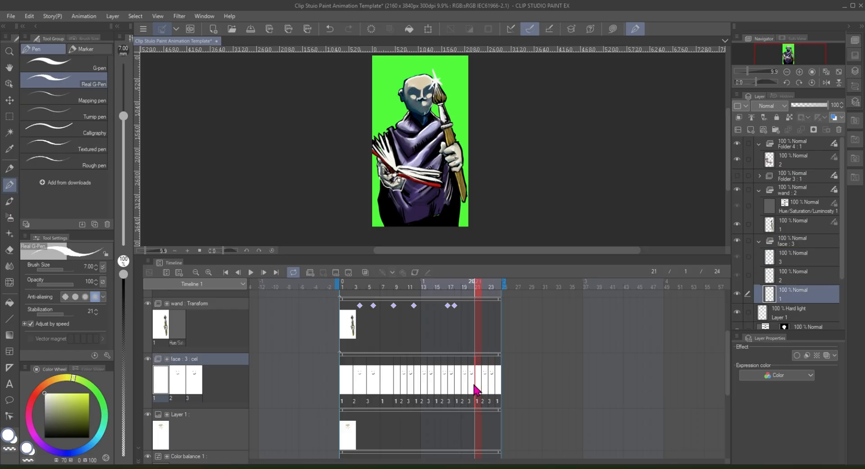
pyautogui.click(469, 387)
pyautogui.click(458, 389)
pyautogui.click(444, 391)
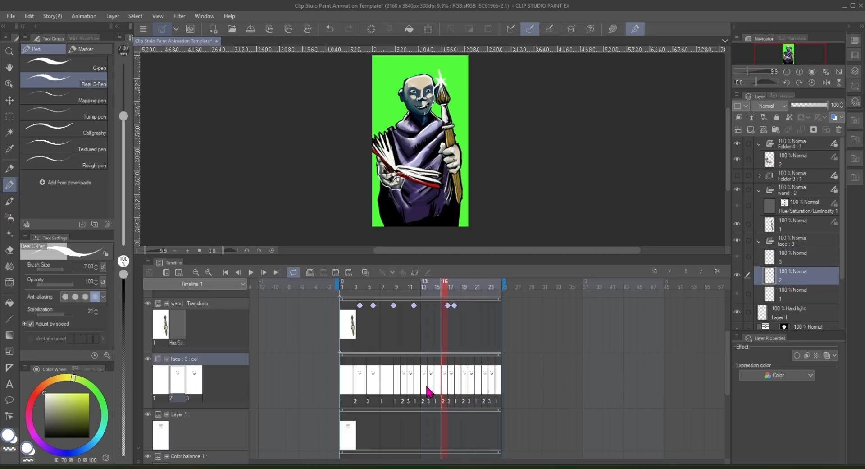
pyautogui.click(423, 391)
pyautogui.click(409, 391)
pyautogui.click(396, 390)
pyautogui.click(384, 390)
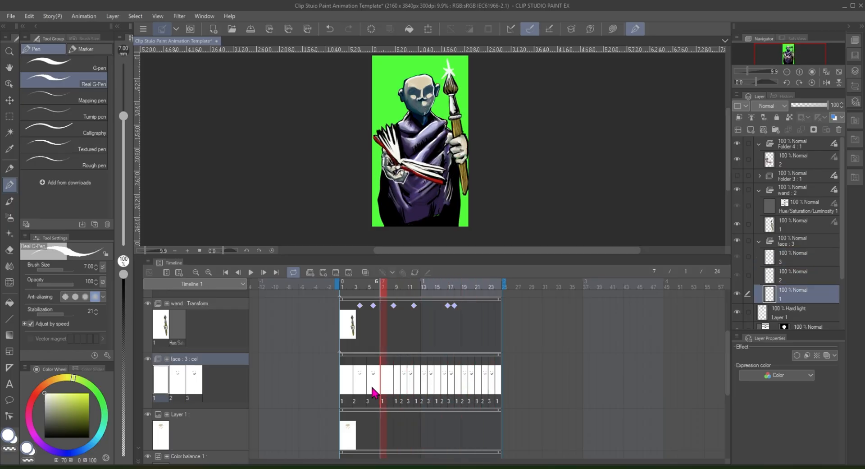
pyautogui.click(368, 391)
# - Step through the wand folder's transform keyframes, forward to frame 18 and back to frame 4, to examine the wand's motion
pyautogui.moveTo(727, 352); pyautogui.dragTo(715, 321)
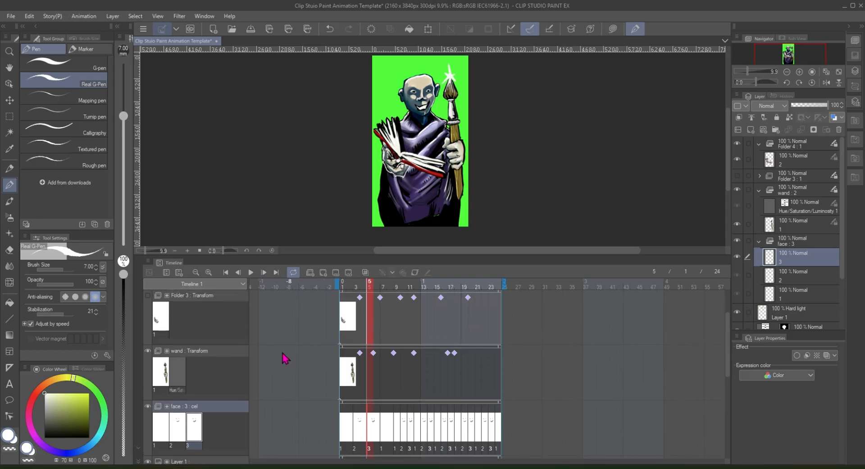
pyautogui.click(197, 356)
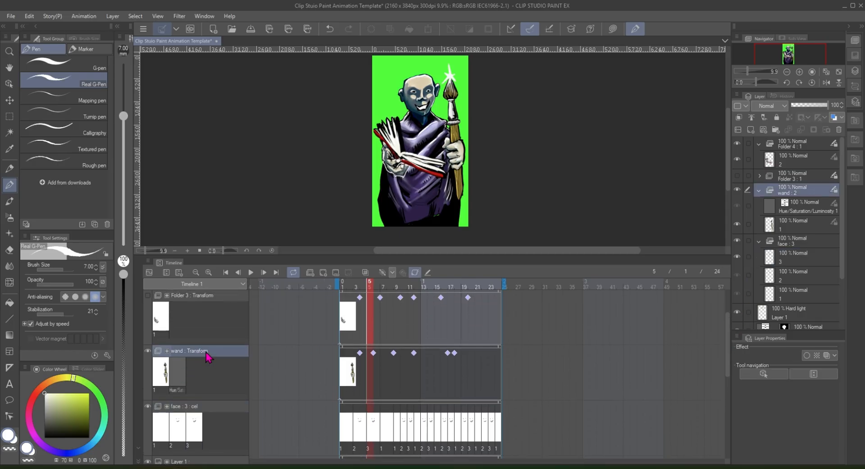
pyautogui.click(359, 373)
pyautogui.click(368, 372)
pyautogui.click(378, 363)
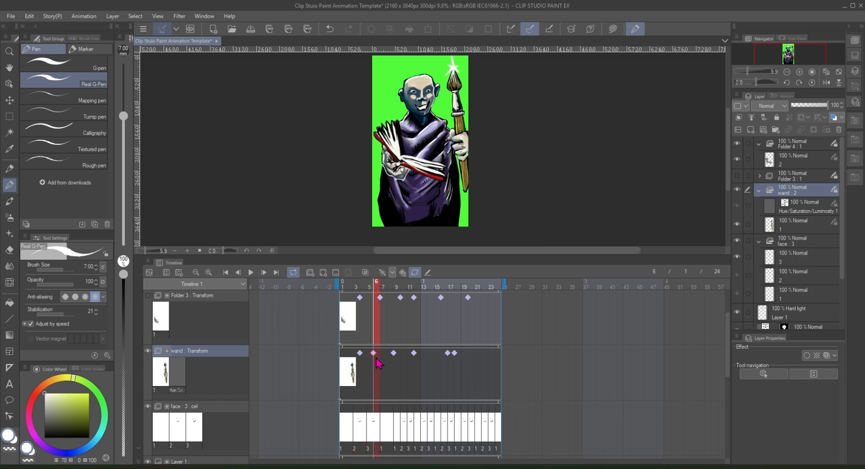
pyautogui.click(406, 357)
pyautogui.click(418, 360)
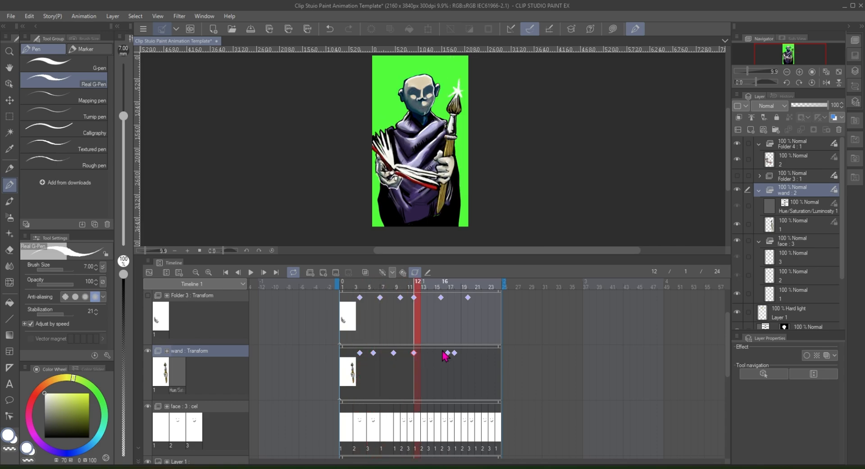
pyautogui.click(446, 356)
pyautogui.click(459, 358)
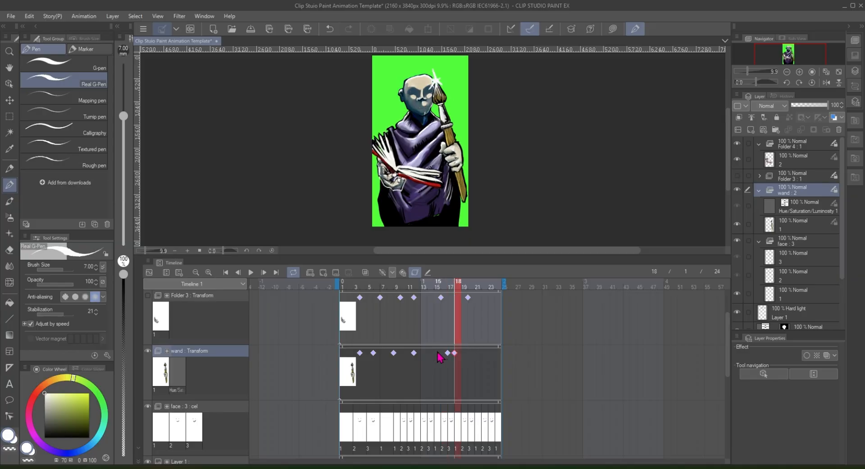
pyautogui.click(415, 353)
pyautogui.click(394, 358)
pyautogui.click(374, 359)
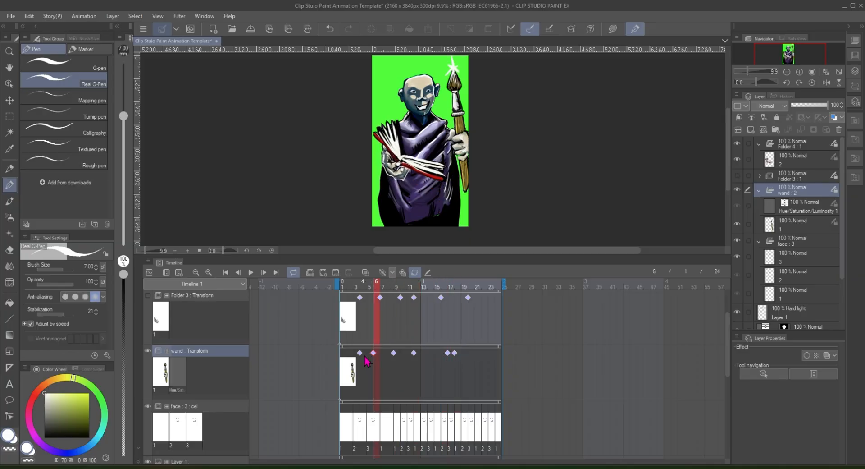
pyautogui.click(360, 358)
# - Transform the wand folder at its frame 9 keyframe, moving the wand slightly to the right
pyautogui.click(394, 358)
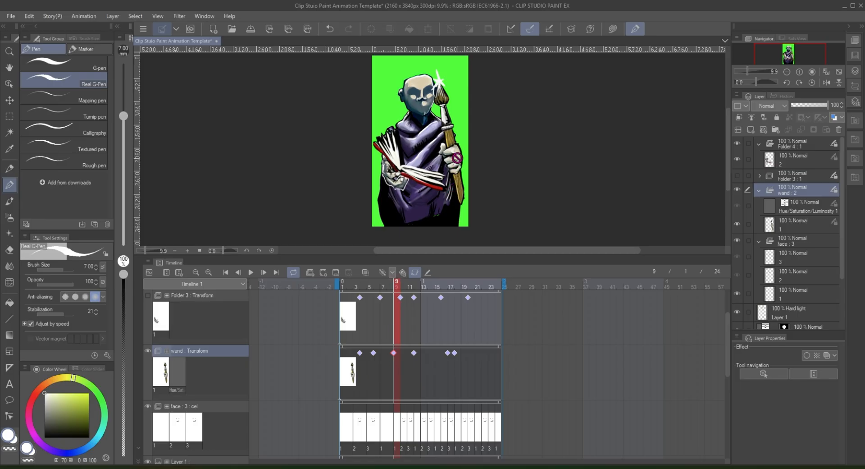
pyautogui.press('ctrl')
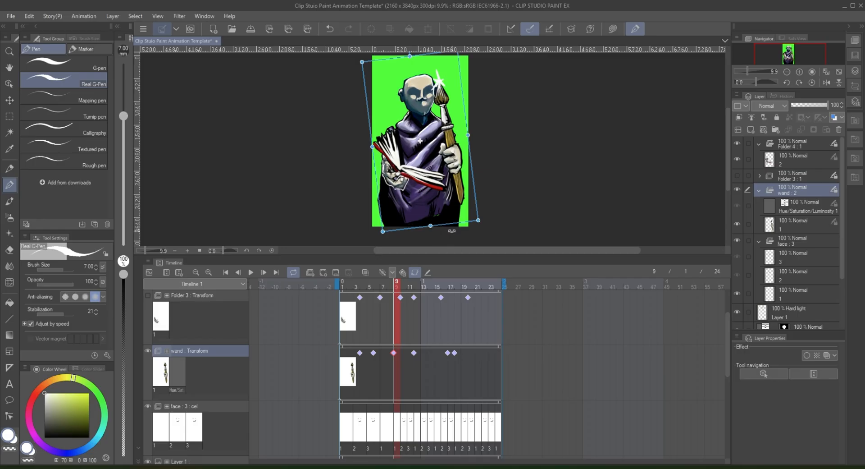
pyautogui.moveTo(452, 227); pyautogui.dragTo(456, 227)
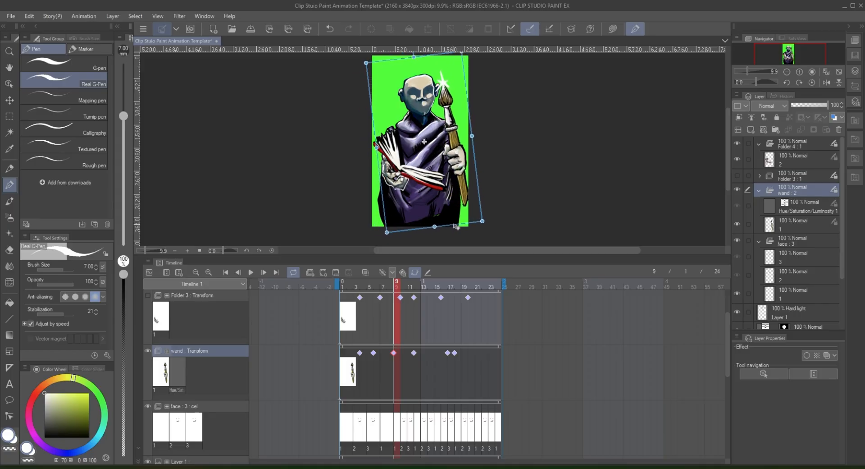
pyautogui.press('Return')
# - Add a transform keyframe to the wand folder at frame 14 by nudging the wand slightly to the left
pyautogui.click(439, 352)
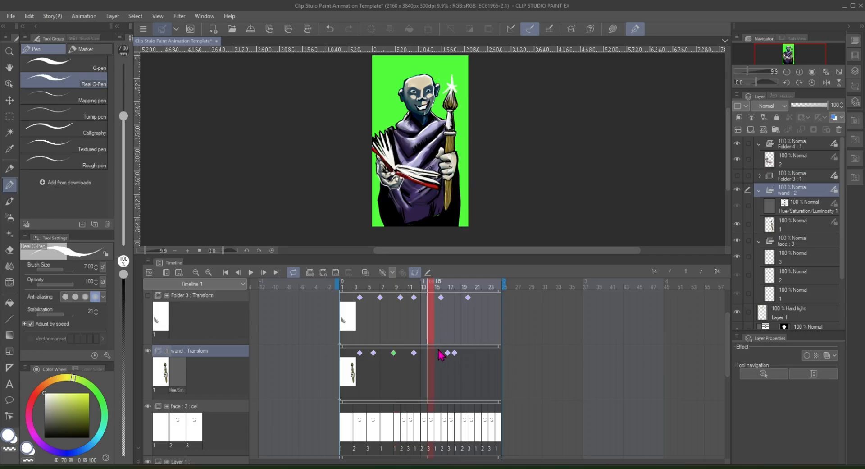
pyautogui.hotkey('ctrl', 't')
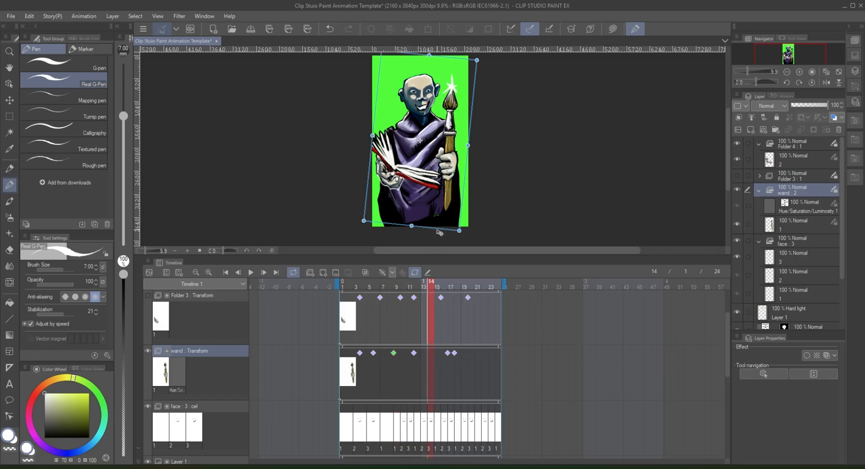
pyautogui.moveTo(440, 232)
pyautogui.mouseDown()
pyautogui.moveTo(431, 234)
pyautogui.moveTo(439, 232)
pyautogui.moveTo(442, 245)
pyautogui.mouseUp()
pyautogui.press('Return')
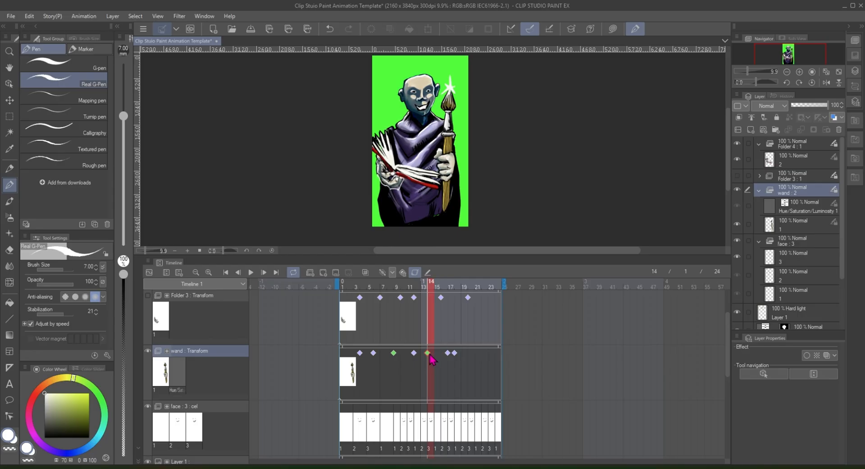
# - Review the keyframe interpolation options at the wand's frame 12 and frame 9 keyframes and choose Smooth interpolation
pyautogui.click(415, 358)
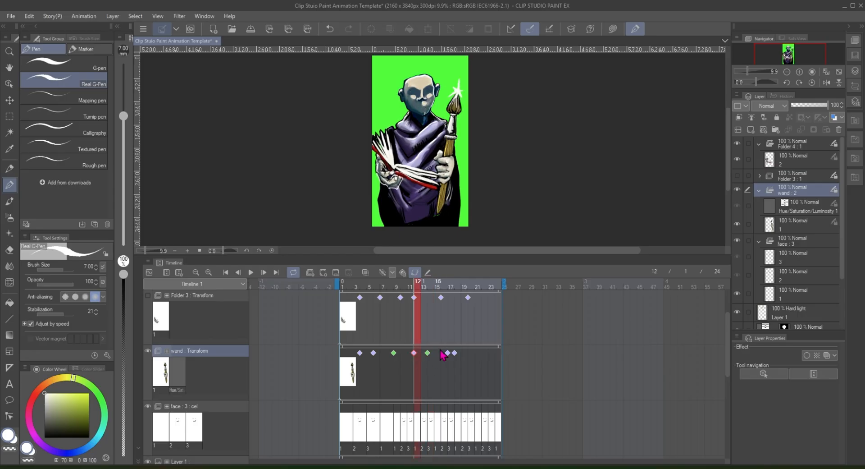
pyautogui.click(393, 274)
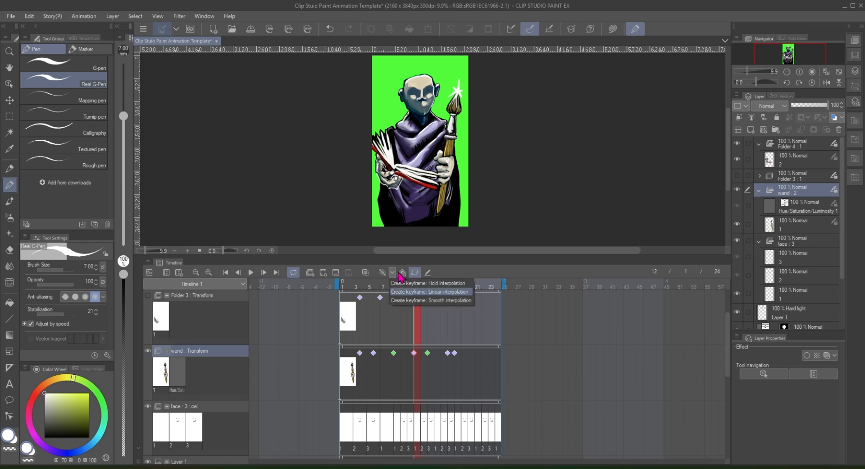
pyautogui.click(466, 292)
pyautogui.click(393, 274)
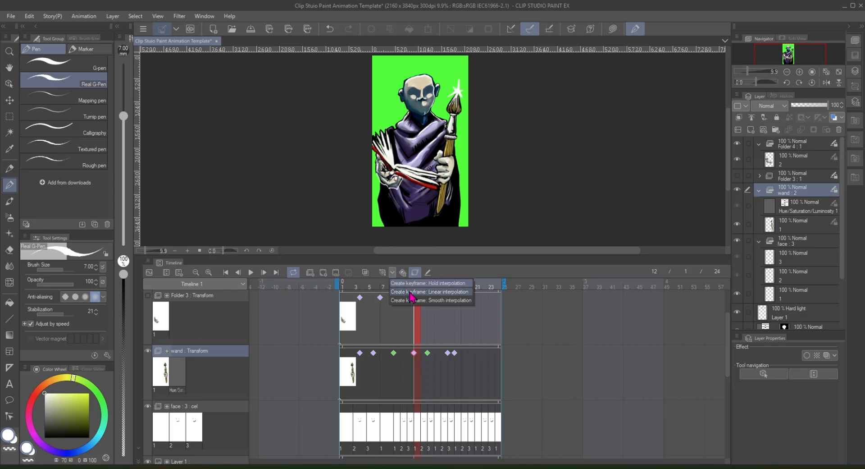
pyautogui.click(440, 308)
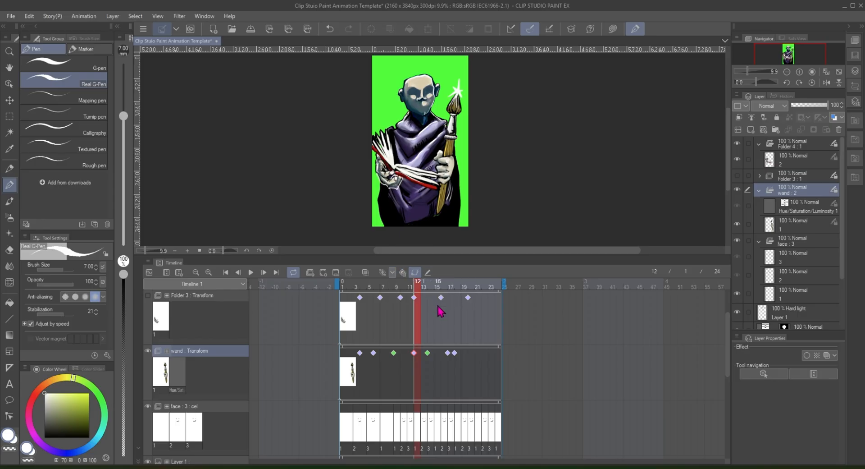
pyautogui.click(394, 353)
pyautogui.click(394, 275)
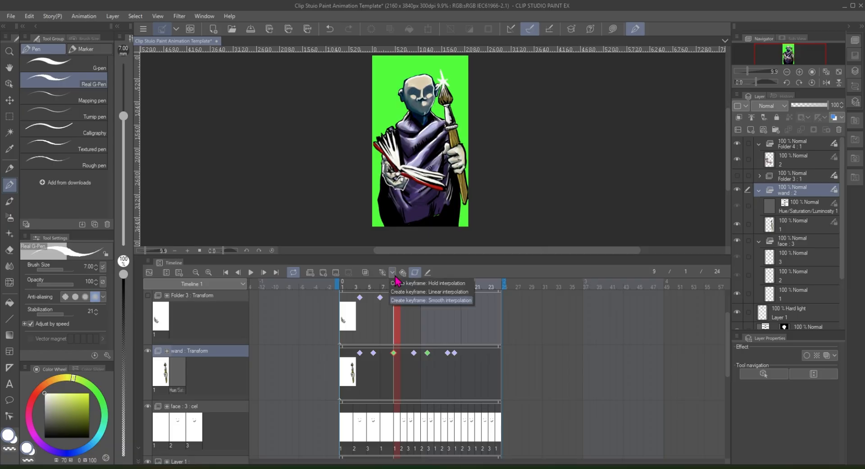
pyautogui.click(464, 300)
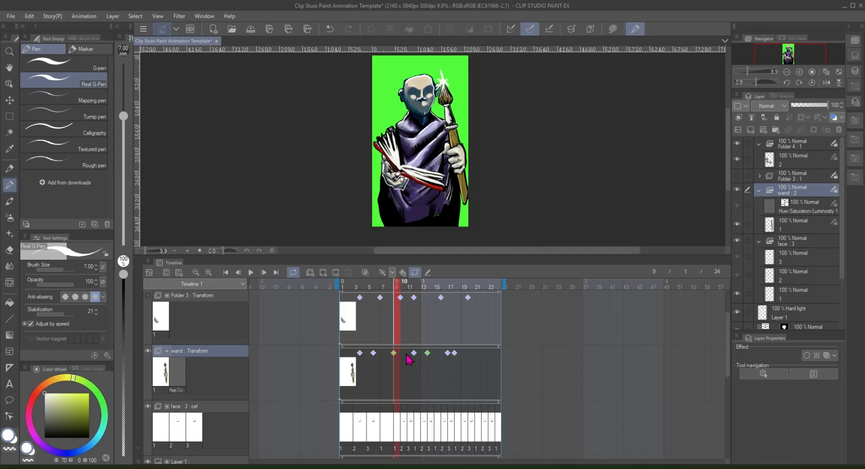
# - With Smooth interpolation chosen, add a wand keyframe at frame 10 by moving the wand to the left
pyautogui.click(387, 359)
pyautogui.click(397, 361)
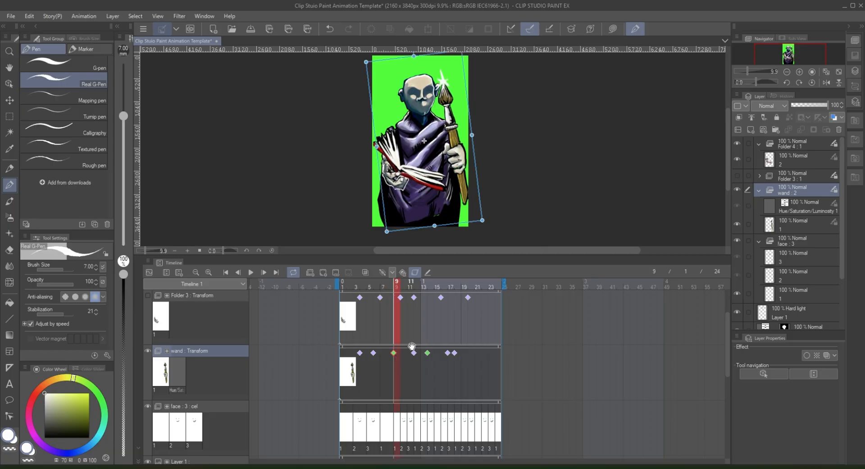
pyautogui.click(398, 285)
pyautogui.click(392, 272)
pyautogui.click(419, 301)
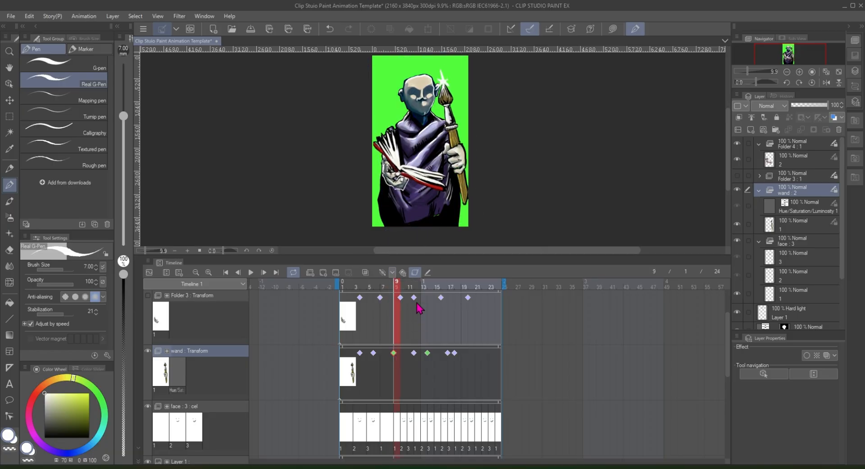
pyautogui.click(405, 360)
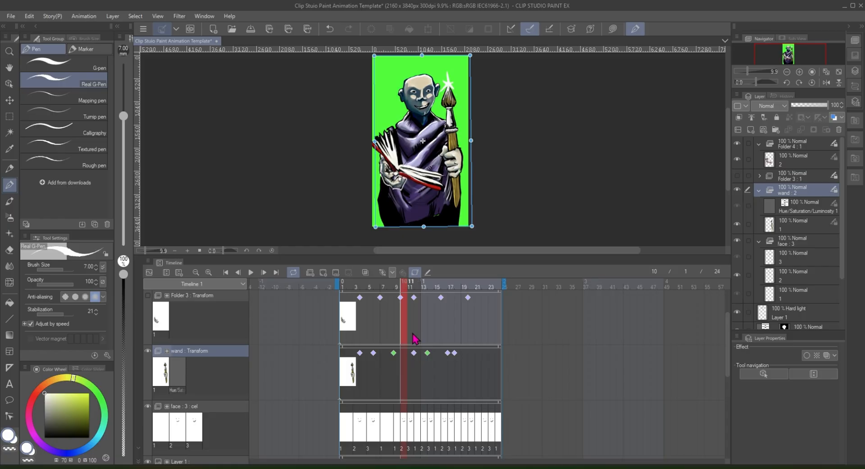
pyautogui.moveTo(459, 230); pyautogui.dragTo(453, 237)
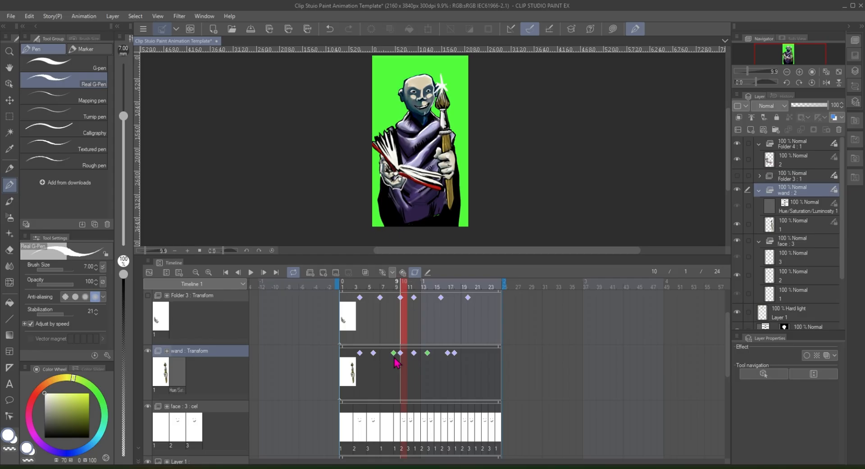
# - Scrub the wand track from the frame 9 keyframe back to frame 4 and play the animation
pyautogui.click(396, 362)
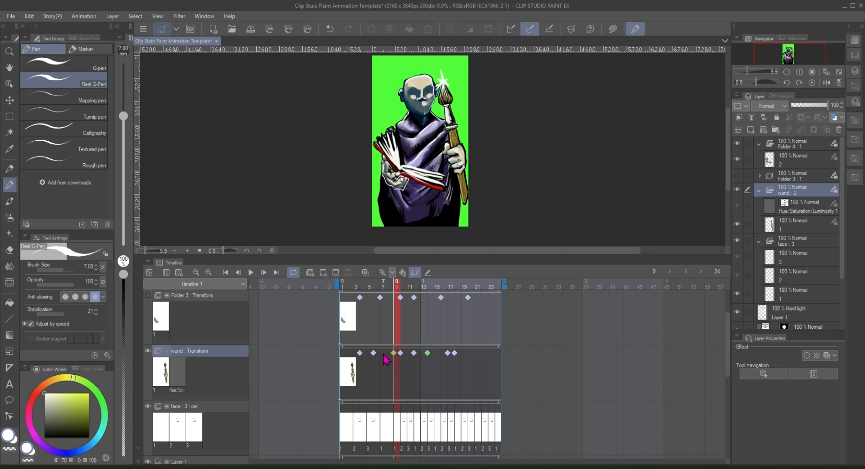
pyautogui.moveTo(402, 360); pyautogui.dragTo(363, 359)
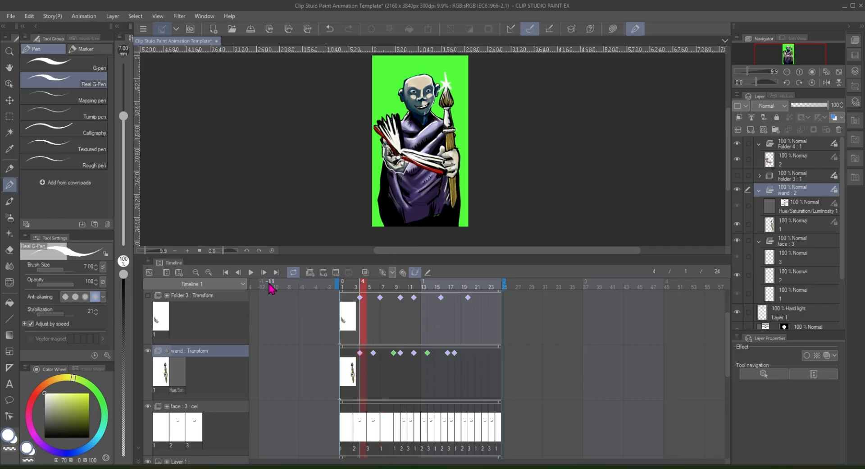
pyautogui.click(251, 272)
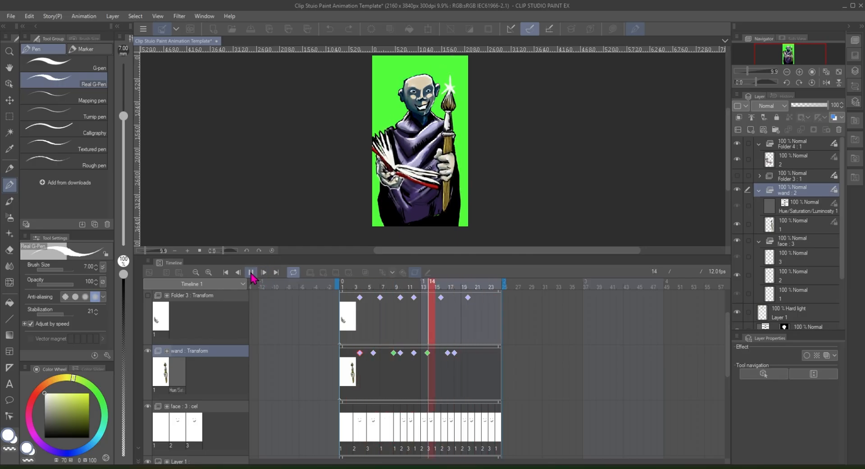
# - Stop the playback and transform the book artwork in Folder 4 at its frame 4 keyframe
pyautogui.click(251, 272)
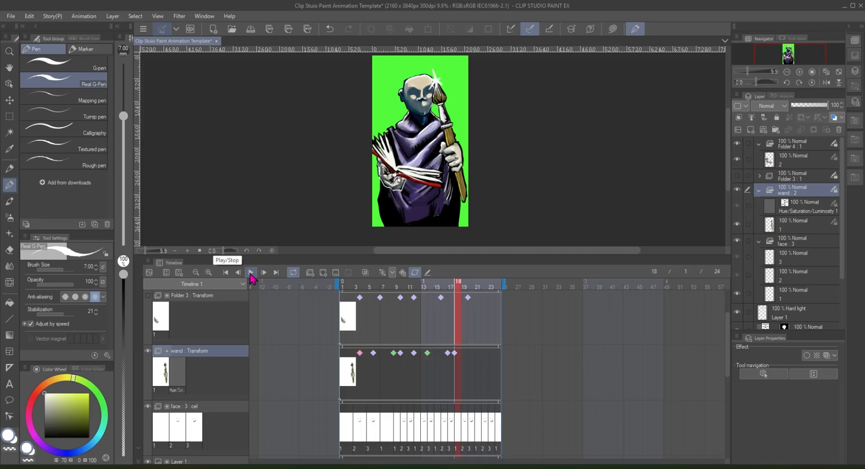
pyautogui.click(350, 361)
pyautogui.scroll(3, 729, 315)
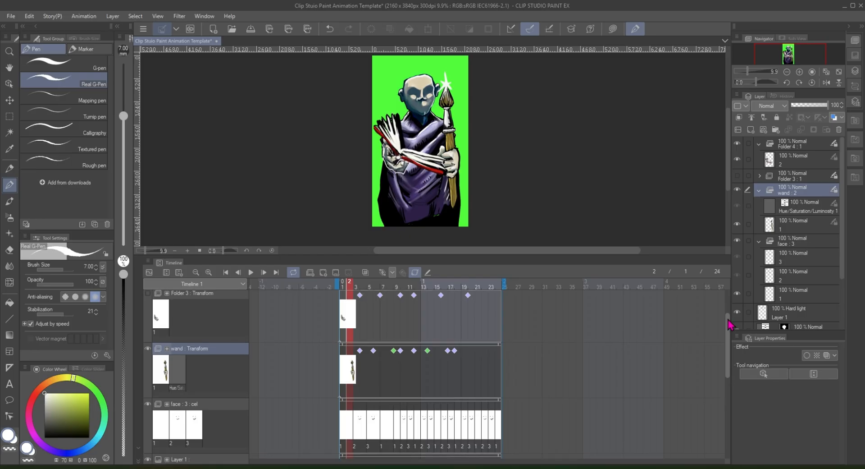
pyautogui.scroll(1, 730, 306)
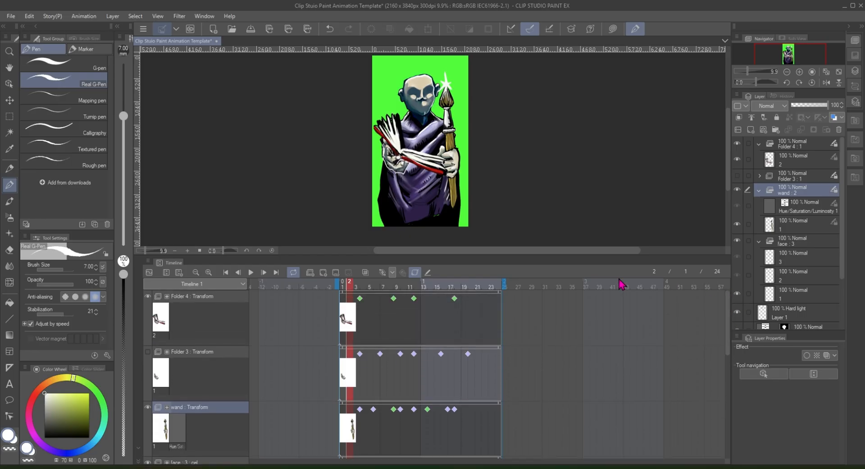
pyautogui.click(358, 304)
pyautogui.click(360, 298)
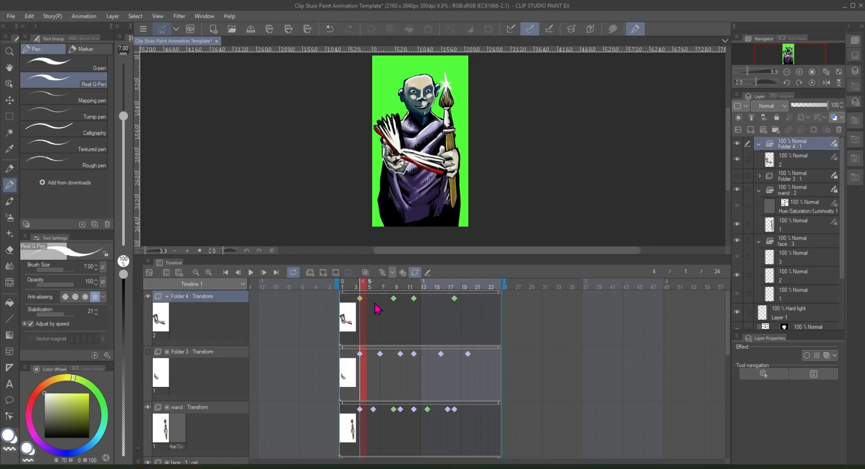
pyautogui.click(427, 166)
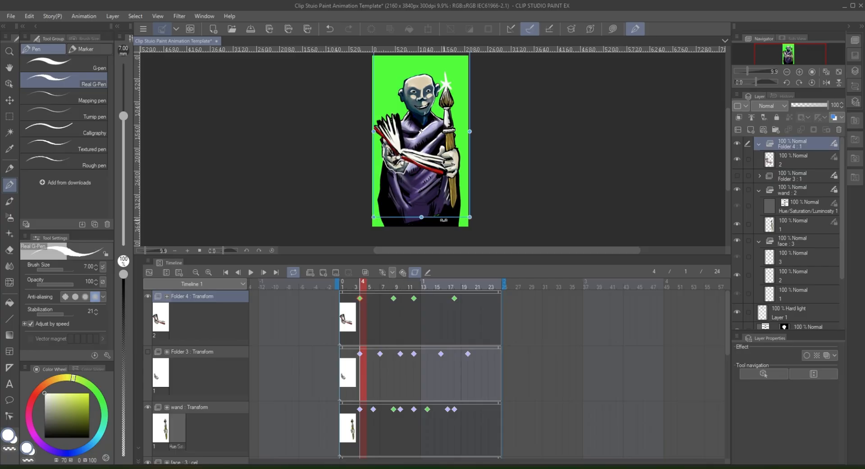
pyautogui.moveTo(444, 220); pyautogui.dragTo(463, 228)
# - Add Folder 4 transform keyframes at frame 6 and frame 20 by adjusting the book artwork's placement on each
pyautogui.click(381, 318)
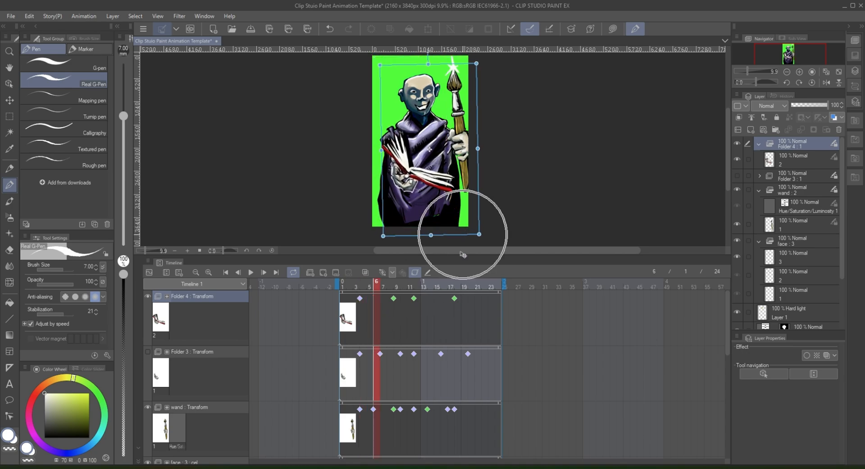
pyautogui.click(411, 320)
pyautogui.click(431, 315)
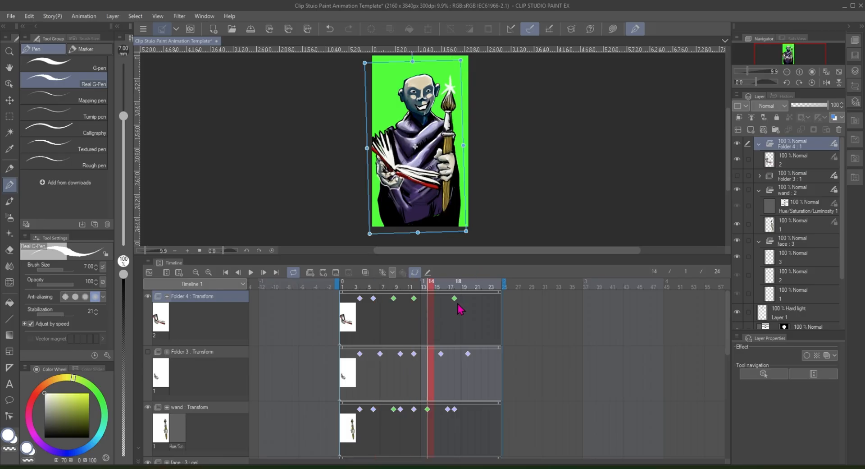
pyautogui.click(472, 309)
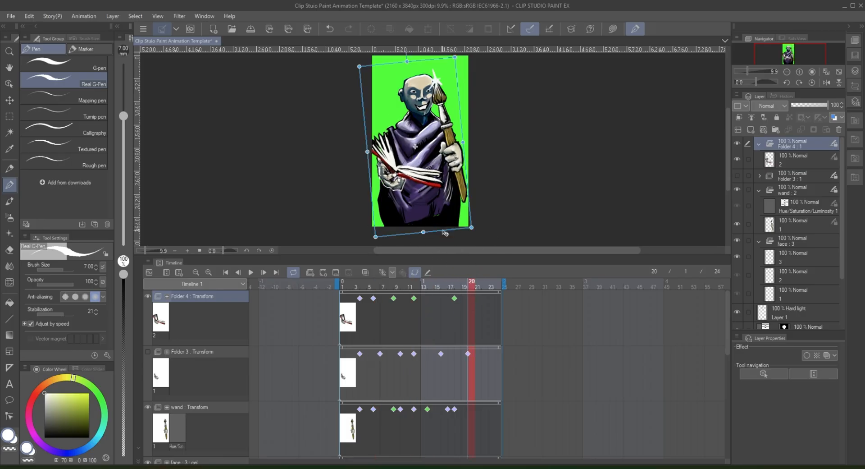
pyautogui.moveTo(445, 233)
pyautogui.mouseDown()
pyautogui.moveTo(440, 224)
pyautogui.moveTo(452, 223)
pyautogui.mouseUp()
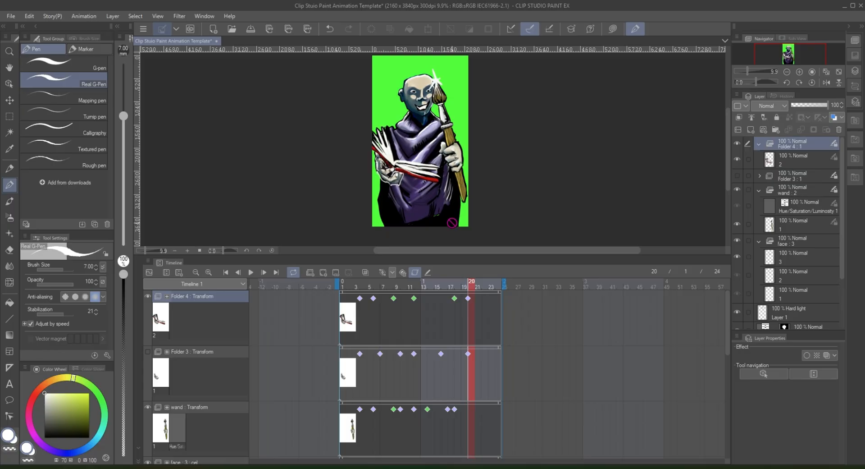
# - Return to frame 2 and examine how face cels 1, 2 and 3 are assigned along the face track
pyautogui.click(370, 318)
pyautogui.click(350, 300)
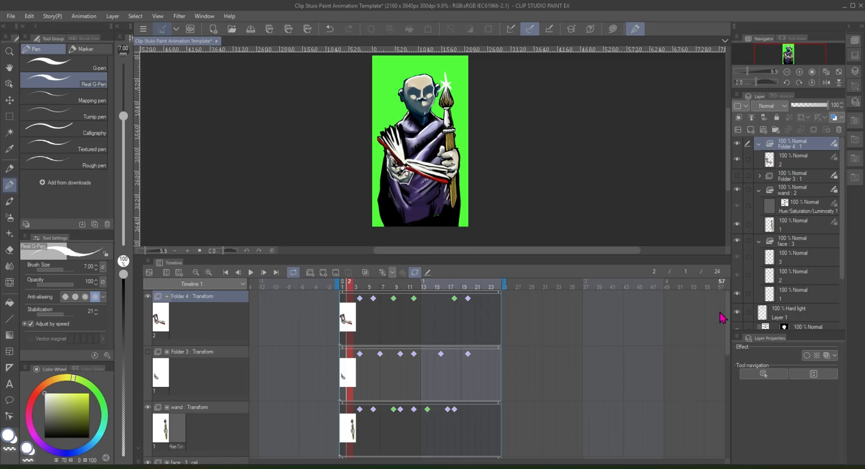
pyautogui.moveTo(726, 311); pyautogui.dragTo(732, 358)
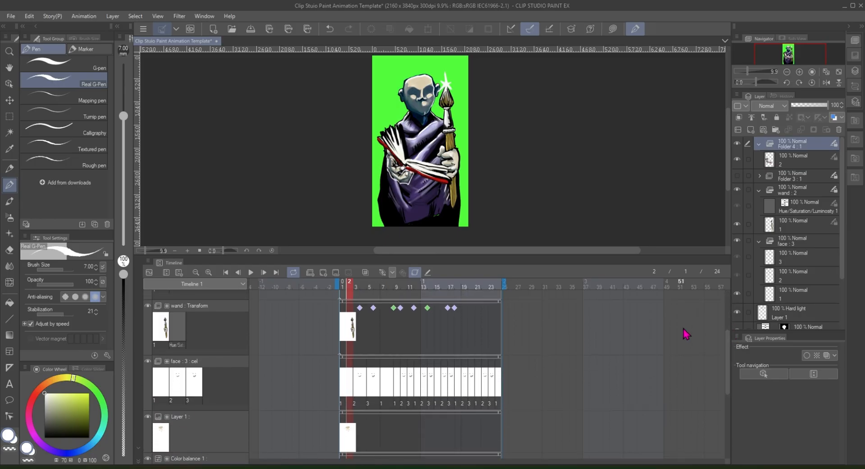
pyautogui.click(161, 388)
pyautogui.click(180, 390)
pyautogui.click(194, 387)
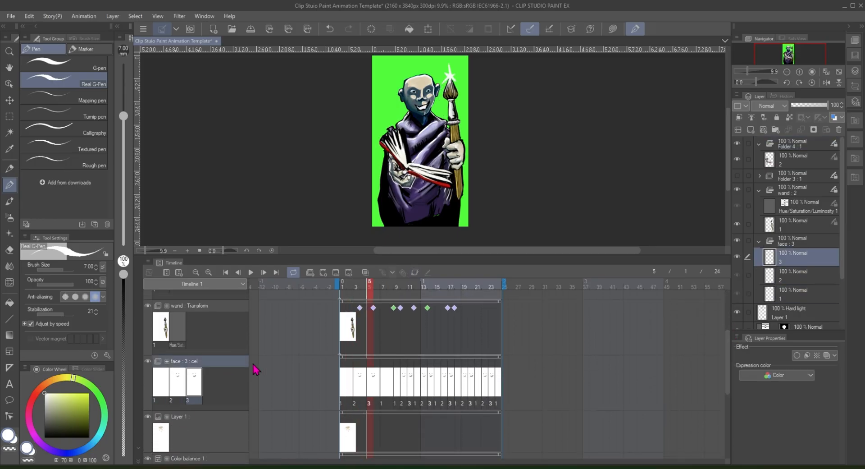
pyautogui.click(408, 385)
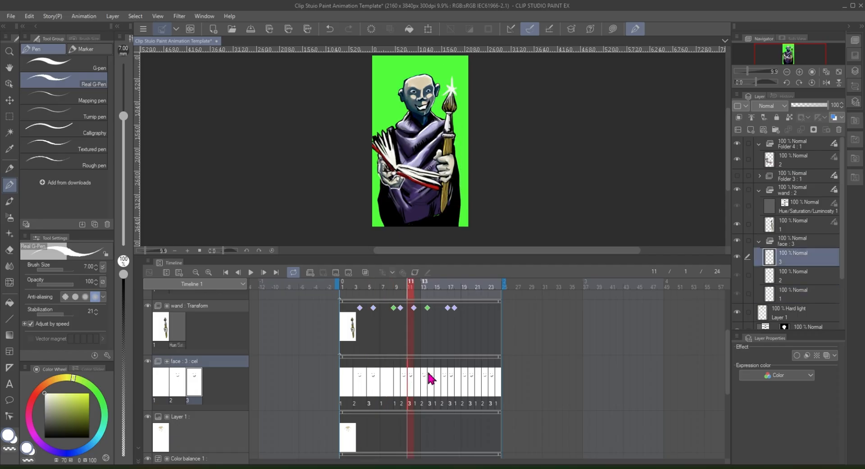
pyautogui.click(458, 386)
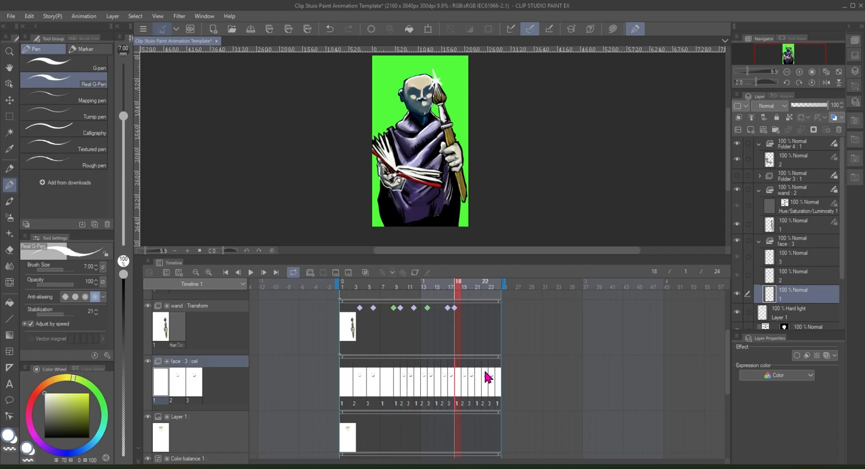
pyautogui.click(382, 399)
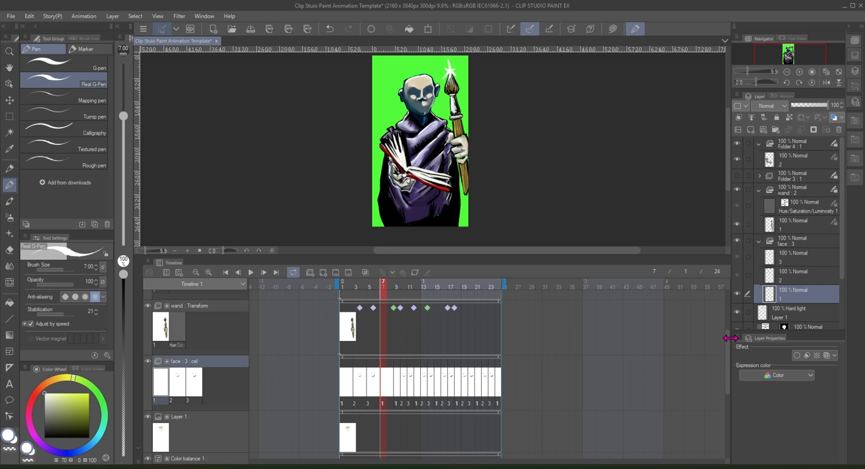
# - Step through the wand folder's transform track from frame 1 to frame 22 to review its keyframed motion
pyautogui.scroll(2, 730, 322)
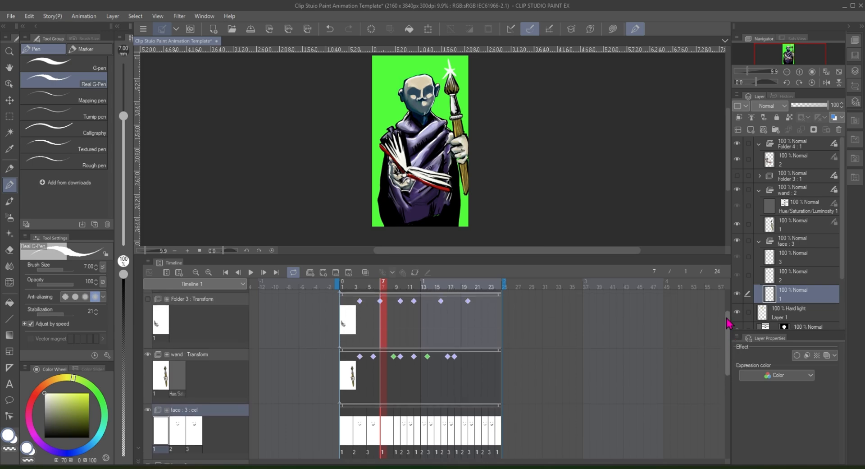
pyautogui.click(155, 390)
pyautogui.click(351, 380)
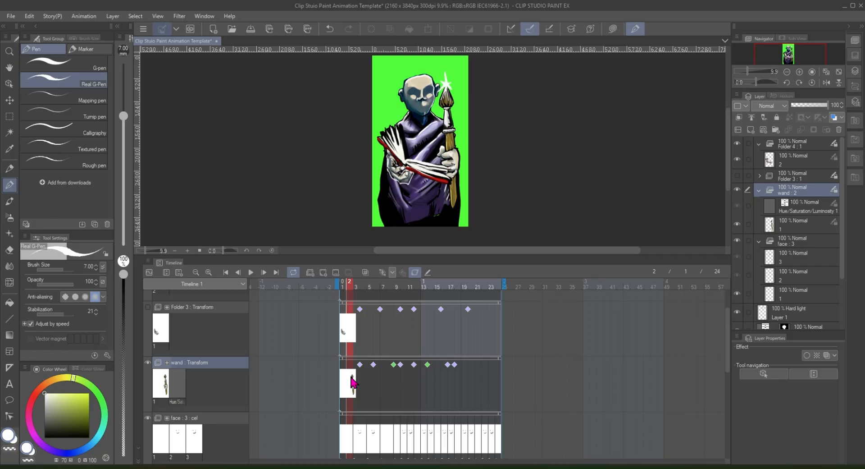
pyautogui.press('Left')
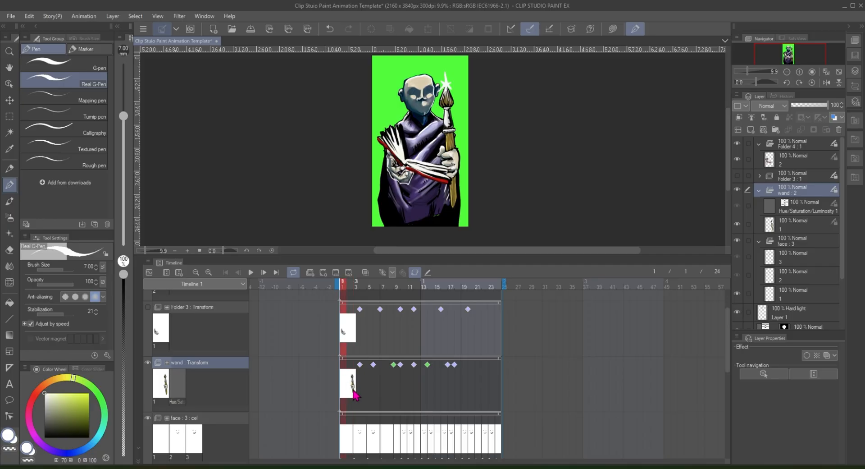
pyautogui.click(370, 380)
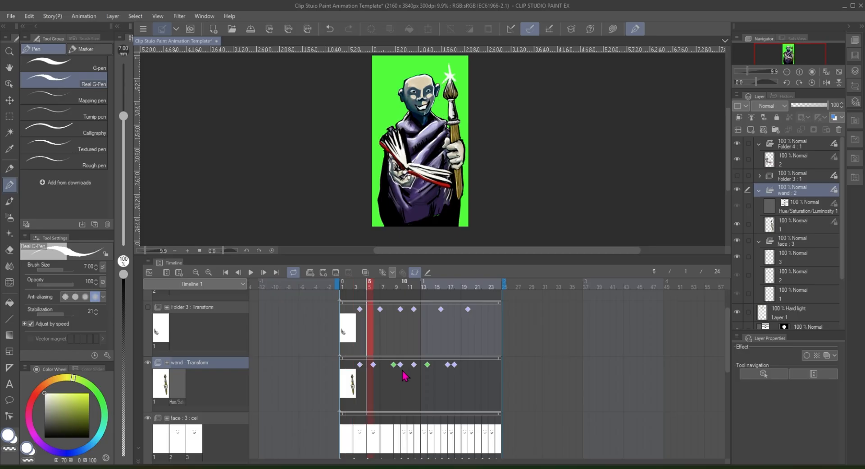
pyautogui.click(410, 377)
pyautogui.click(431, 377)
pyautogui.click(451, 377)
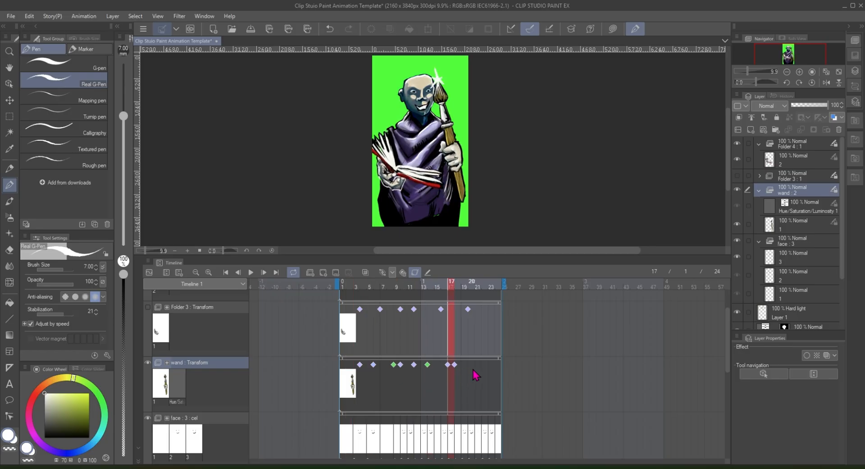
pyautogui.click(471, 375)
pyautogui.click(487, 365)
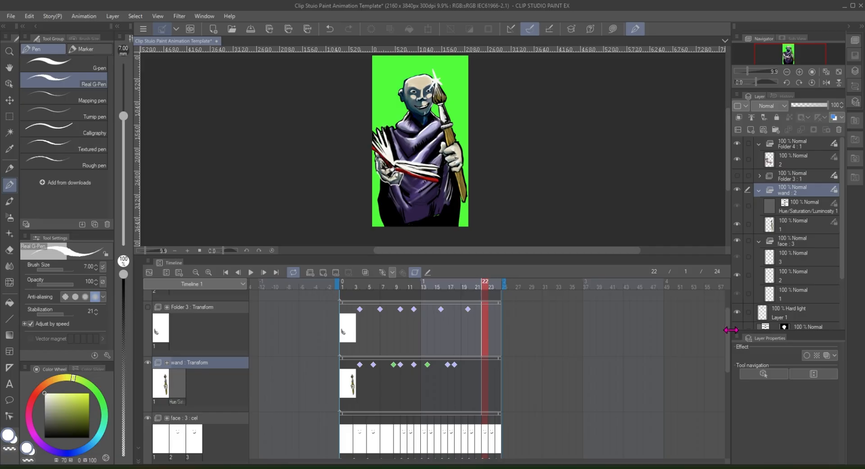
# - Look over the lower timeline tracks and select the static body artwork on Layer 2 at frame 2
pyautogui.moveTo(729, 324); pyautogui.dragTo(730, 309)
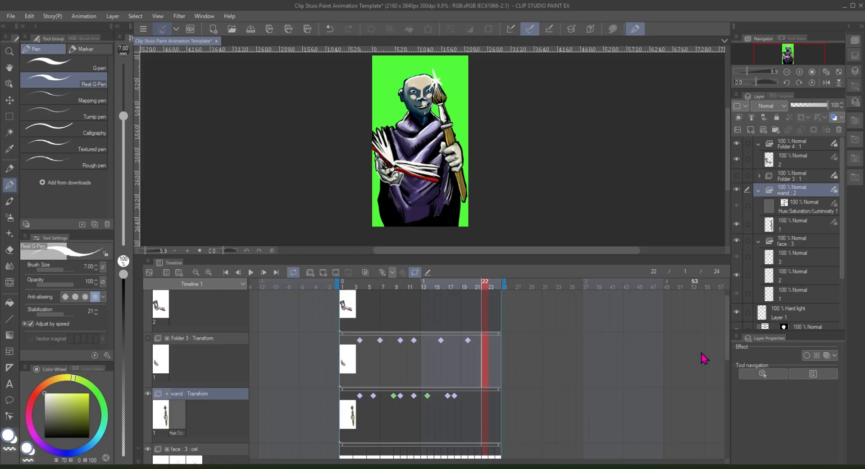
pyautogui.moveTo(726, 328); pyautogui.dragTo(736, 408)
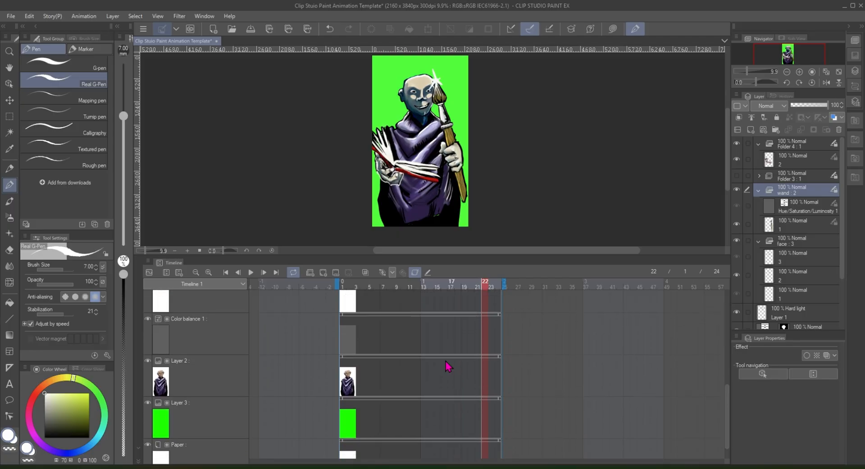
pyautogui.click(350, 390)
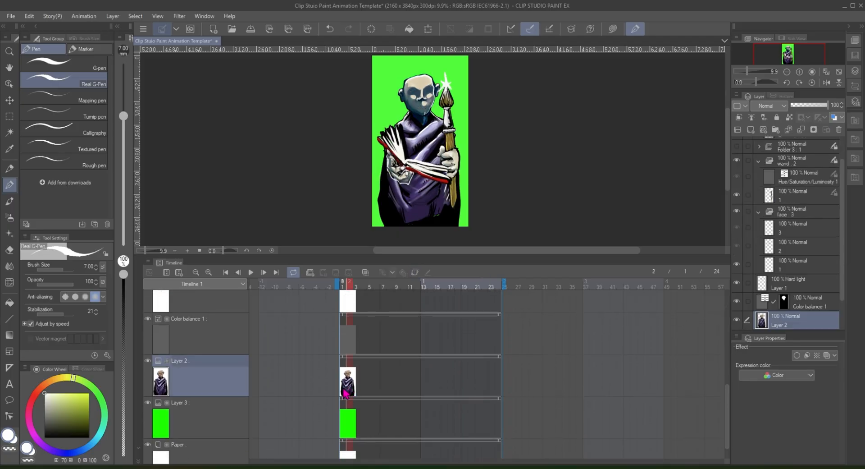
pyautogui.click(344, 389)
pyautogui.click(349, 390)
# - Review the Color balance 1, Layer 1 and face tracks, select face cel 3, and return to the transform tracks
pyautogui.moveTo(730, 399); pyautogui.dragTo(729, 383)
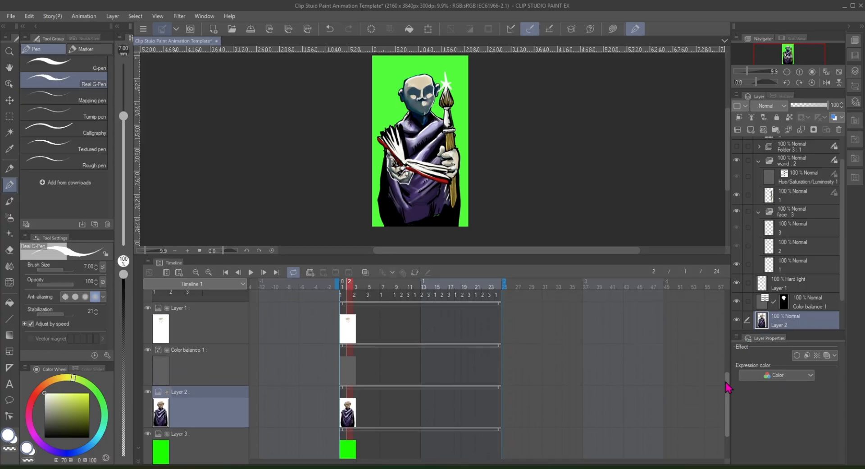
pyautogui.click(182, 360)
pyautogui.click(193, 314)
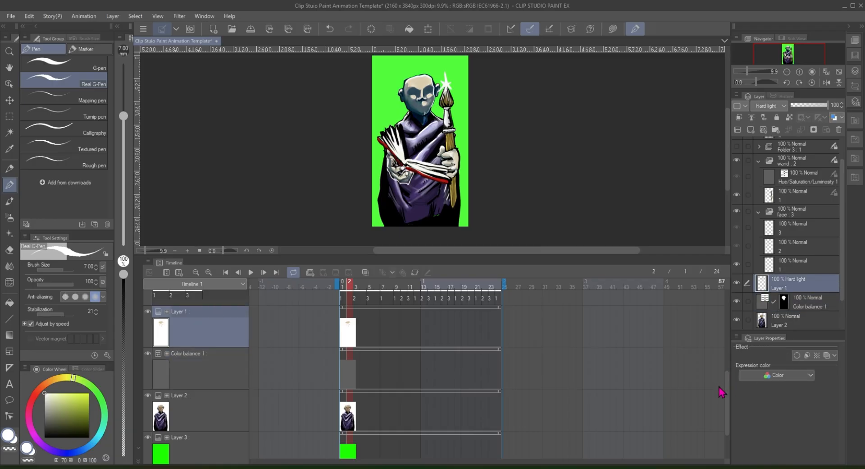
pyautogui.moveTo(730, 392); pyautogui.dragTo(728, 363)
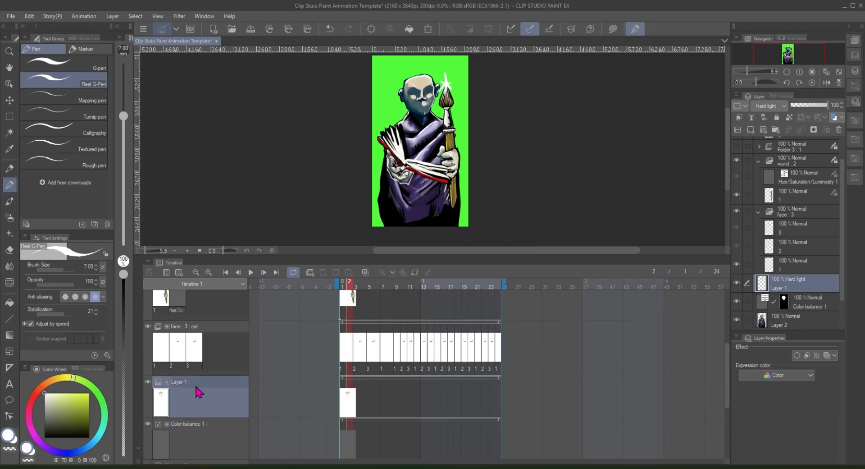
pyautogui.click(198, 345)
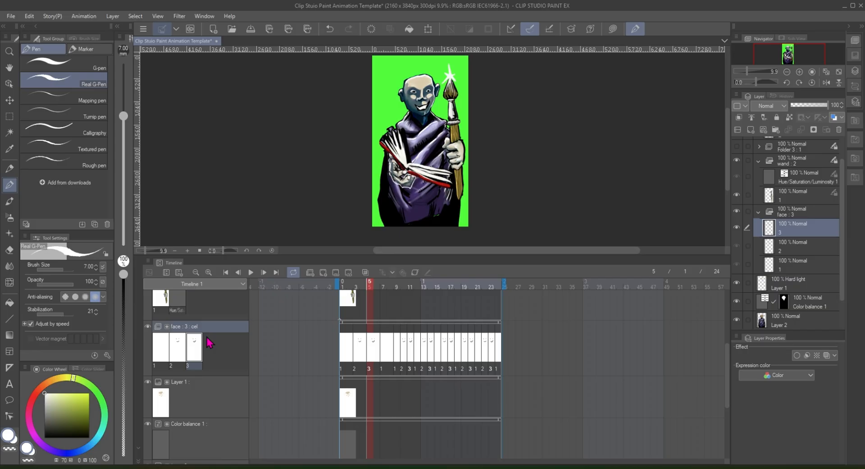
pyautogui.moveTo(730, 367); pyautogui.dragTo(734, 332)
pyautogui.moveTo(728, 360); pyautogui.dragTo(726, 323)
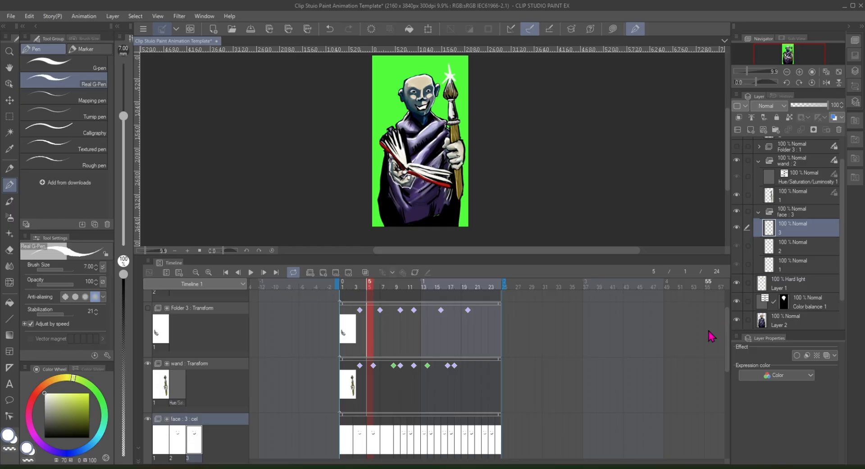
pyautogui.scroll(1, 730, 344)
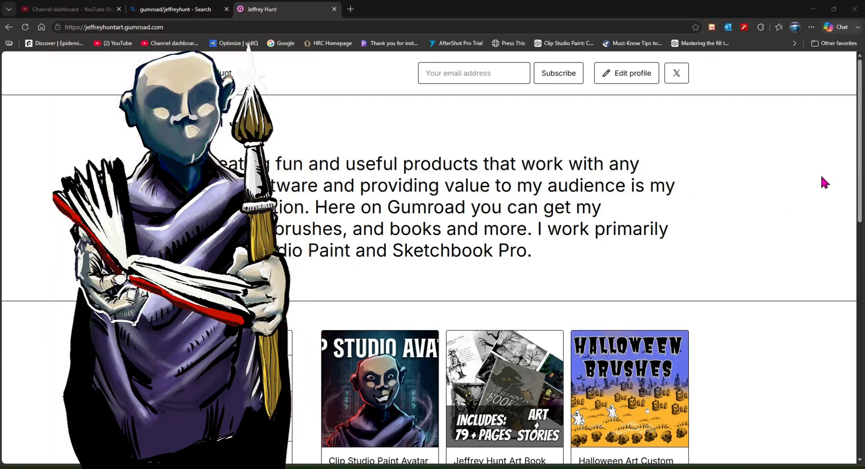
# - Switch to the browser and look through the product listings on the artist's Gumroad shop page
pyautogui.scroll(-5, 778, 186)
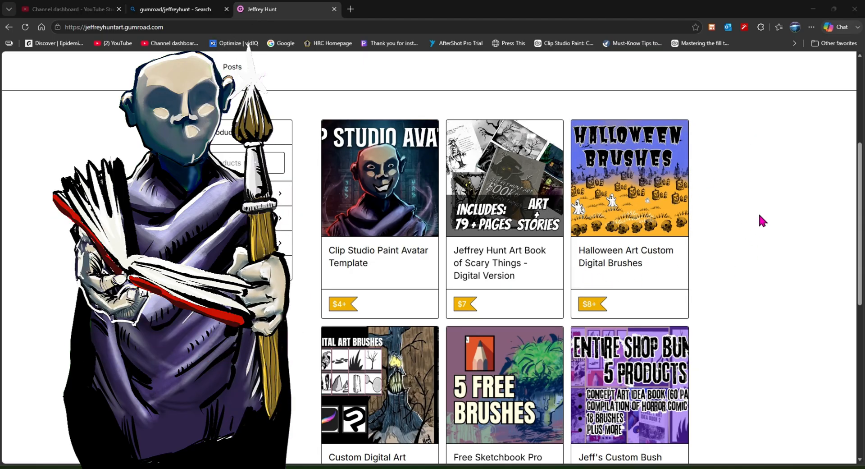
pyautogui.scroll(-1, 761, 213)
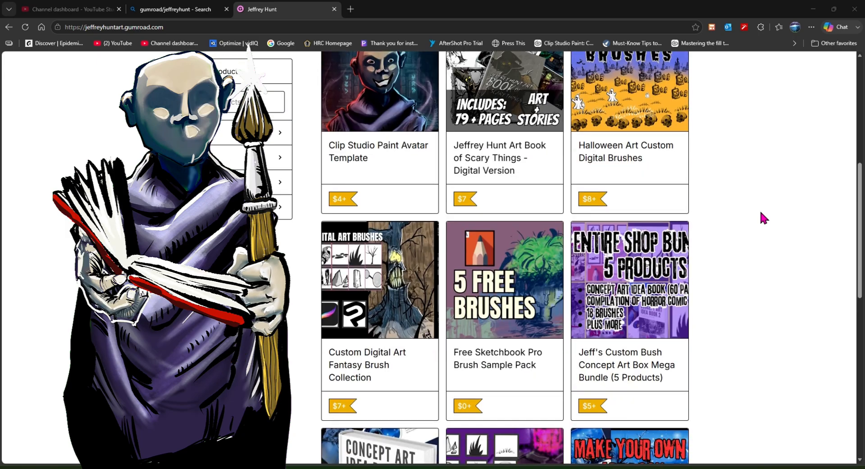
pyautogui.scroll(-2, 761, 213)
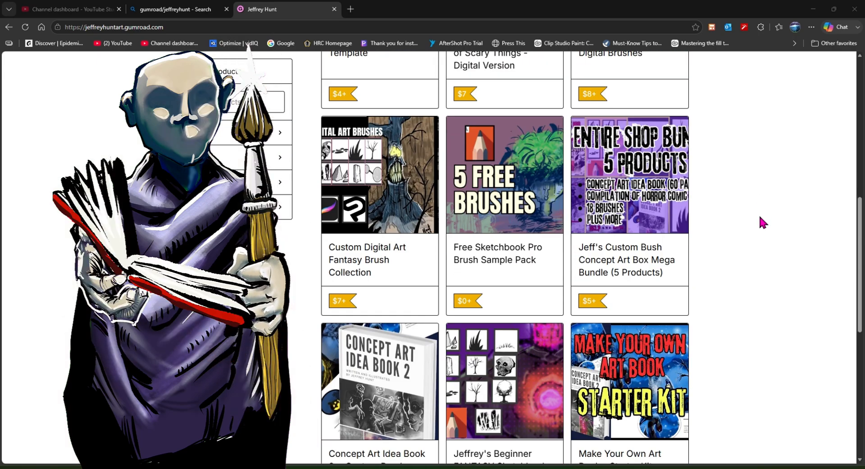